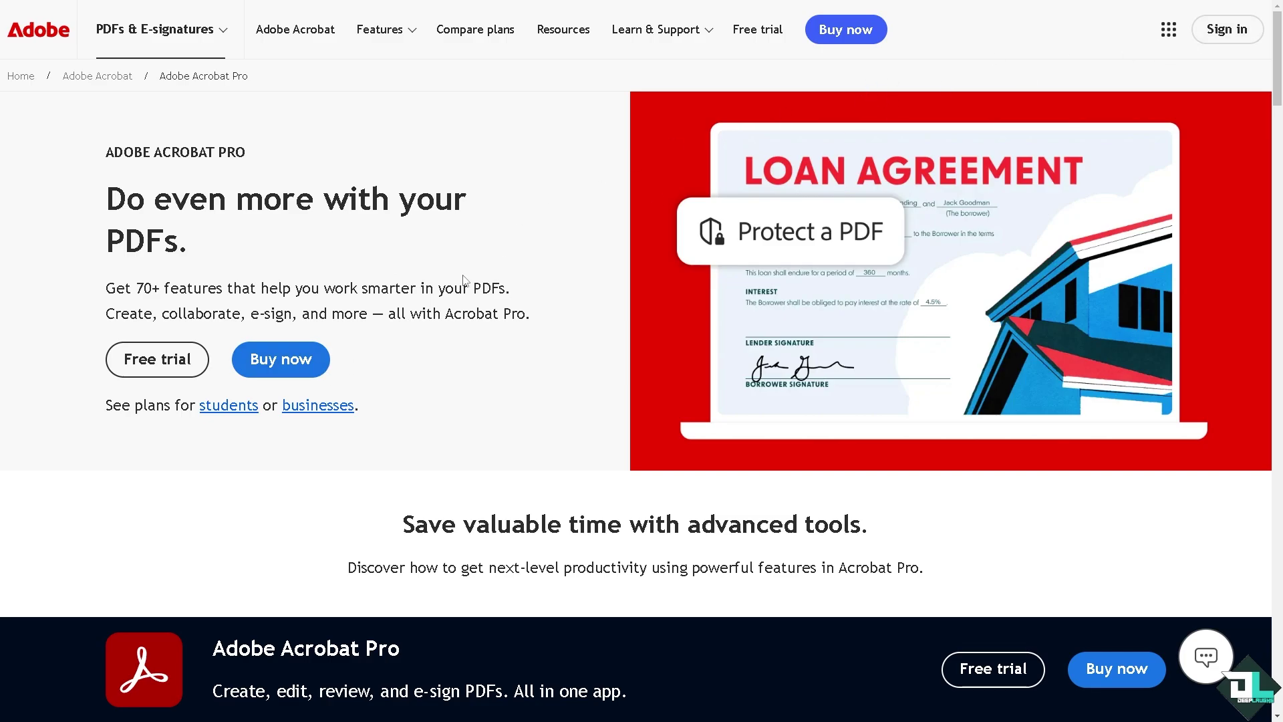
# Start the Acrobat Pro free trial on the yearly plan billed upfront
pyautogui.click(160, 366)
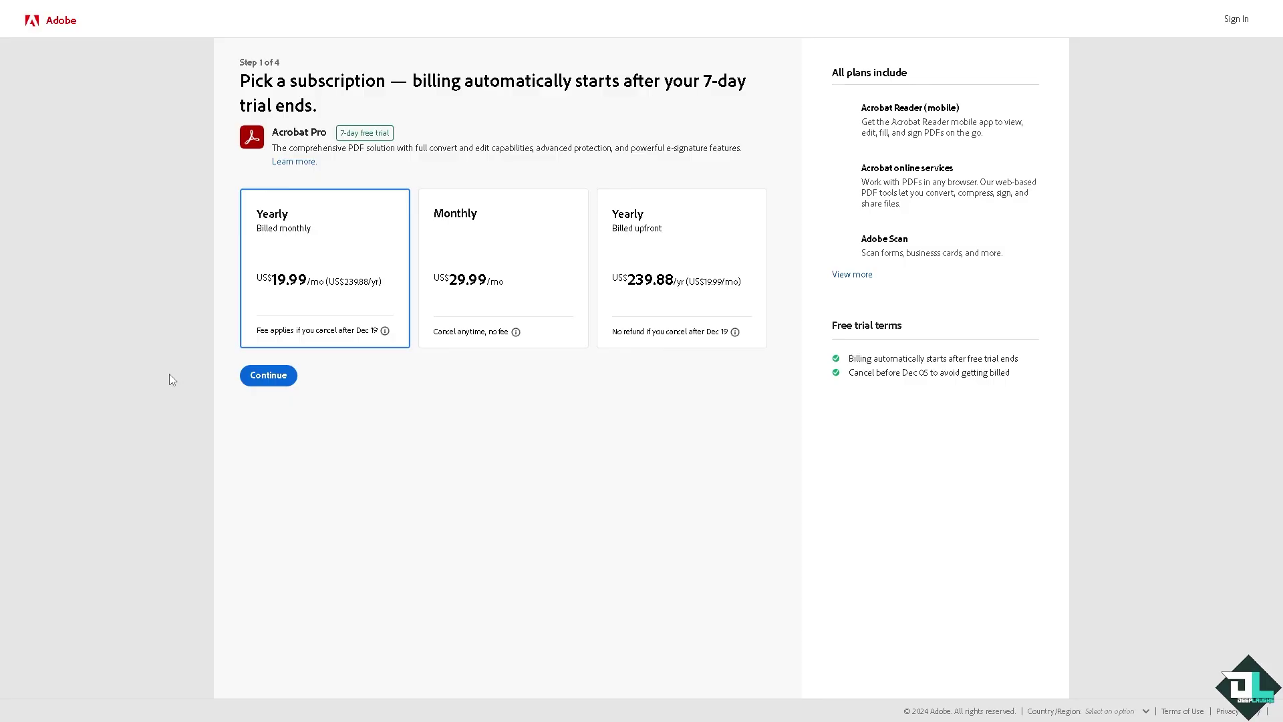
pyautogui.click(480, 253)
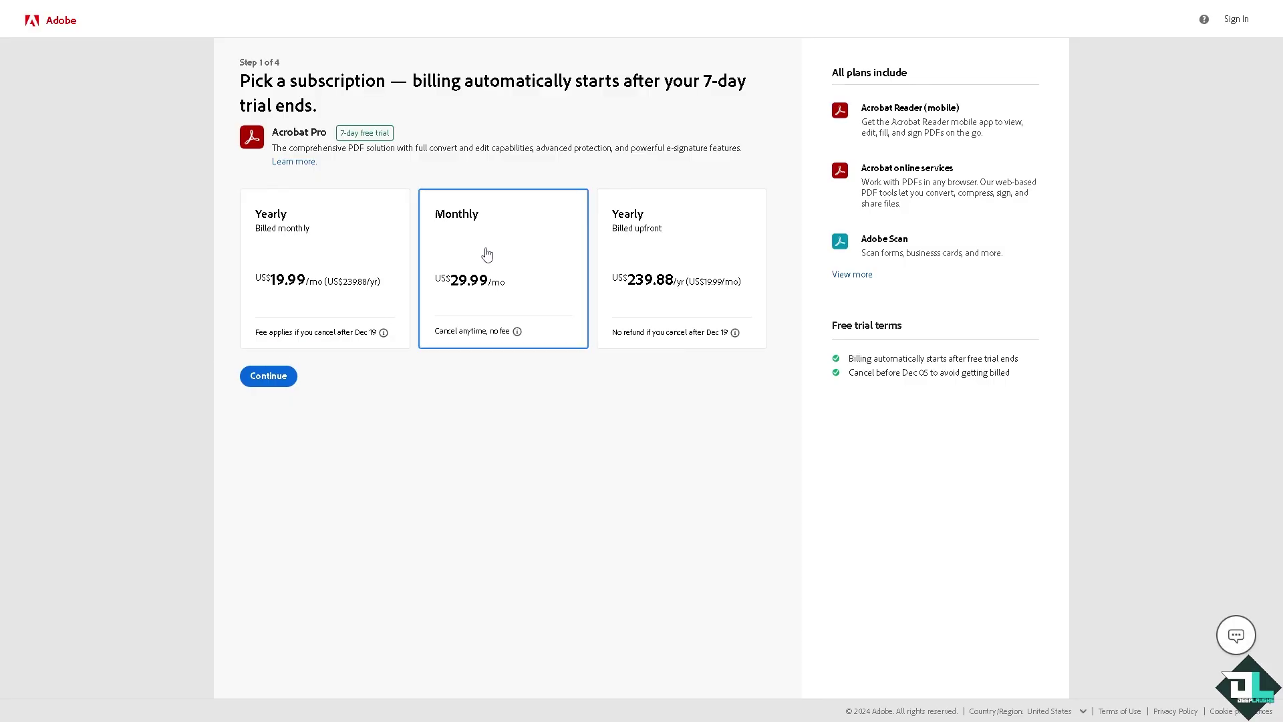
pyautogui.click(687, 248)
pyautogui.click(269, 375)
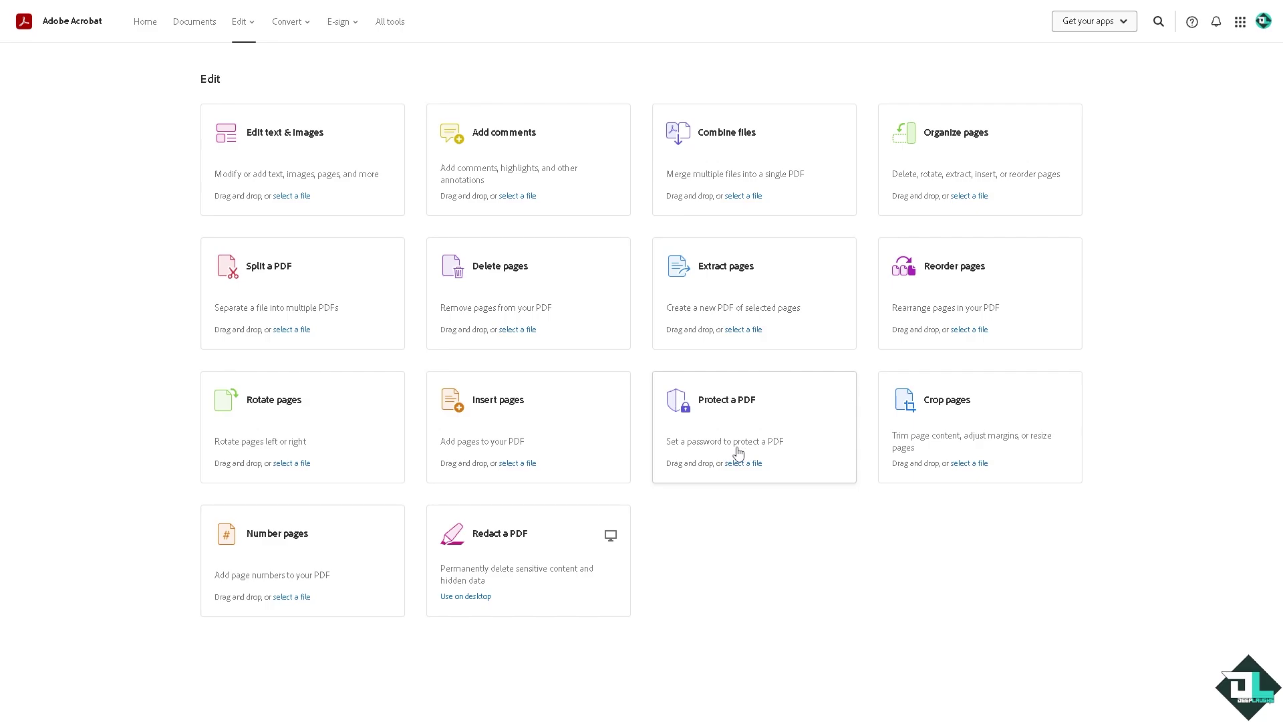
# Select the 'how to remove password on adobe acrobat' PDF for the Protect a PDF tool
pyautogui.click(735, 467)
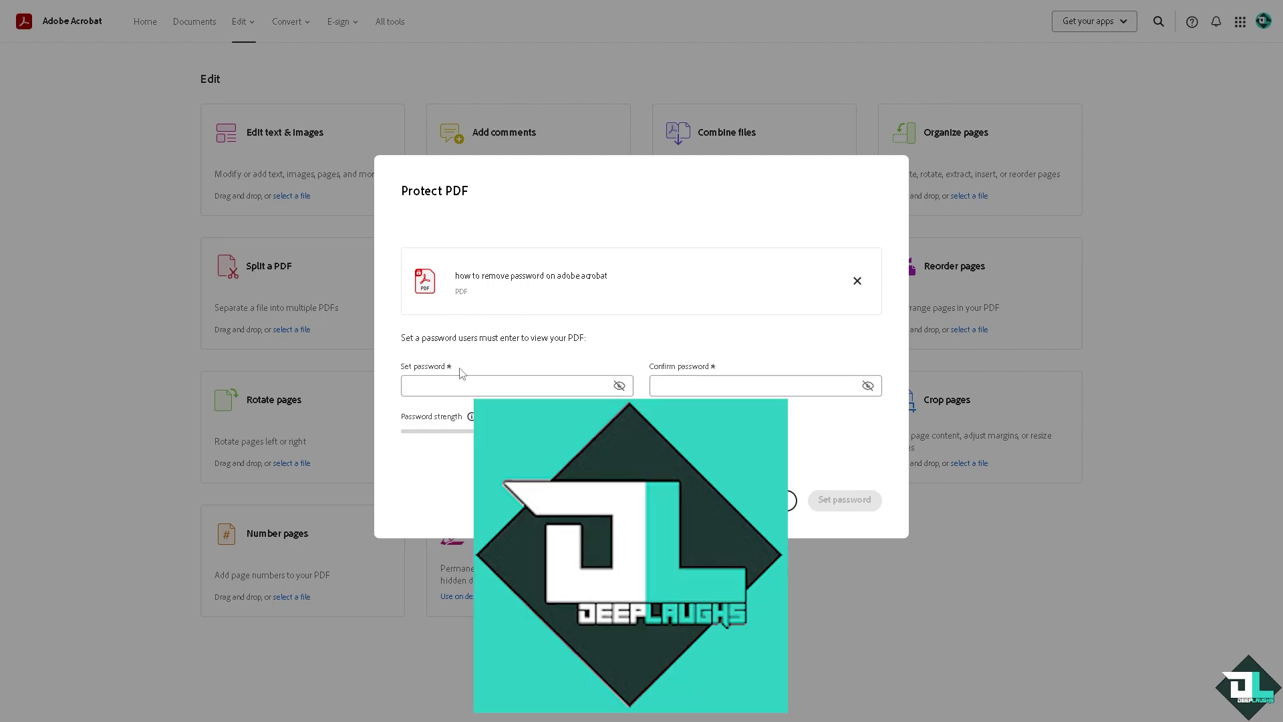
# Fill both password fields with the browser's suggested strong password and apply it to the PDF
pyautogui.click(498, 387)
pyautogui.press('Down')
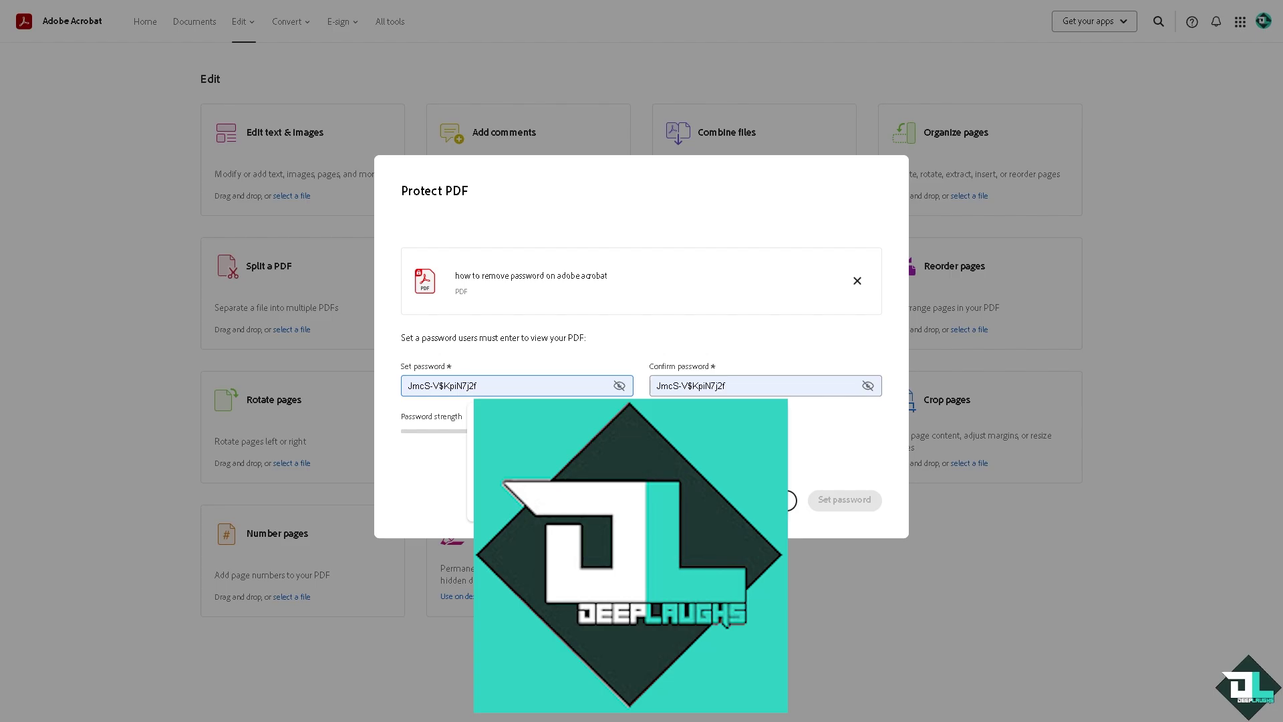
pyautogui.press('Tab')
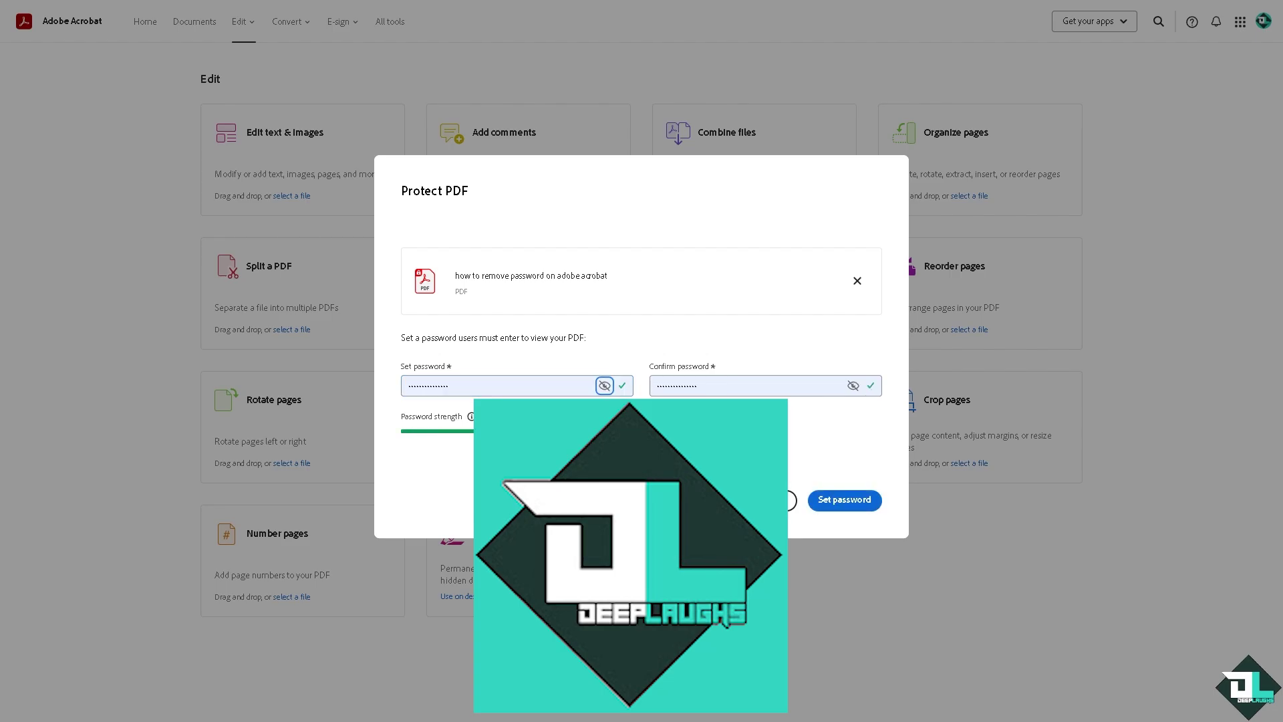
pyautogui.click(666, 387)
pyautogui.doubleClick(667, 386)
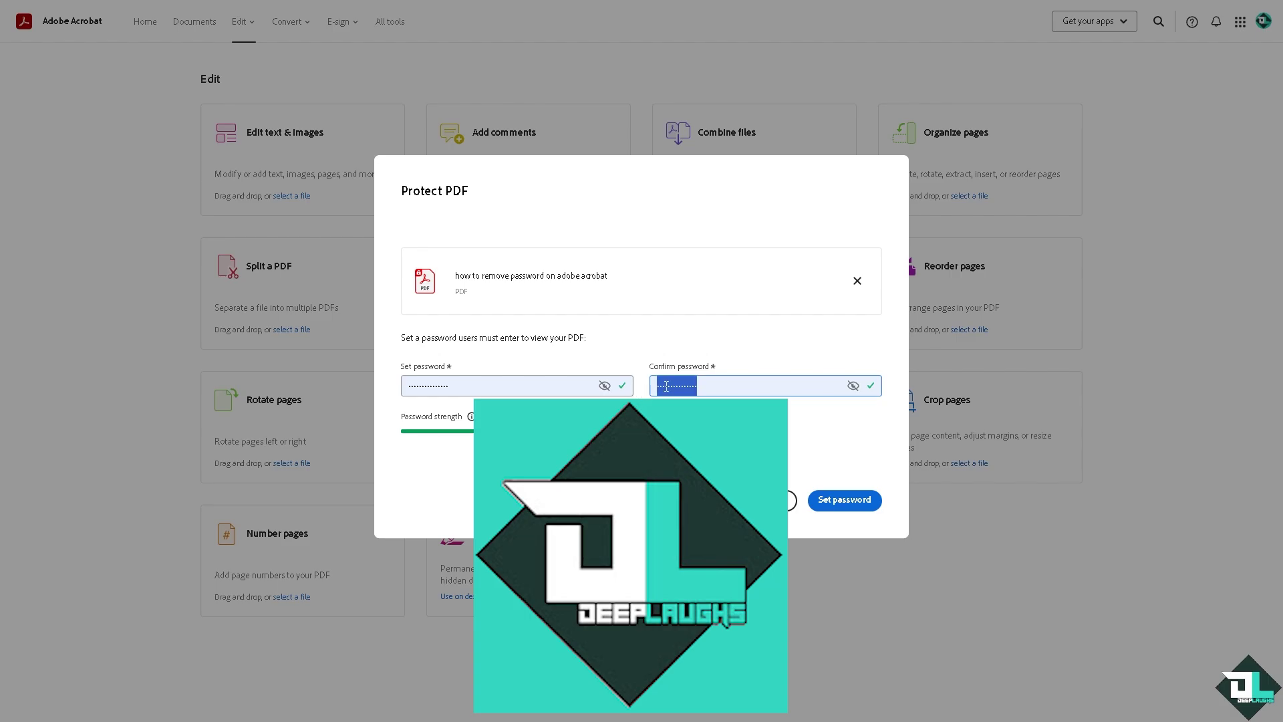
pyautogui.rightClick(678, 387)
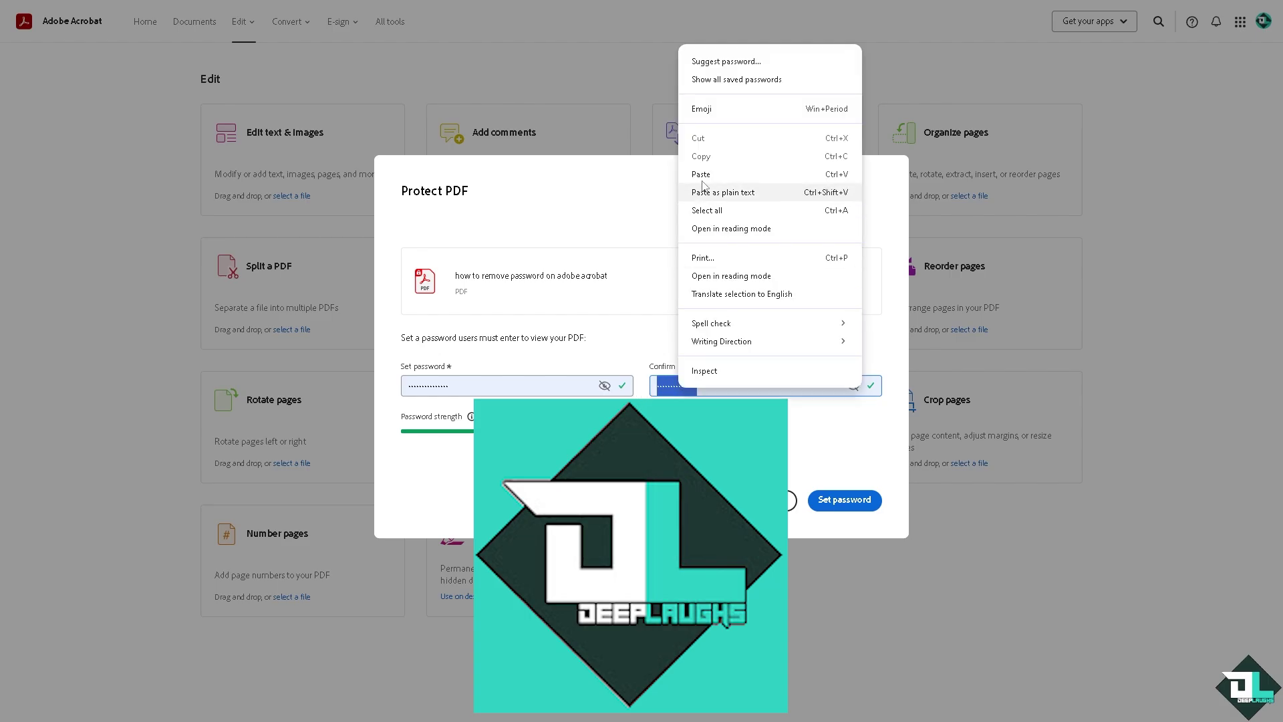
pyautogui.click(464, 431)
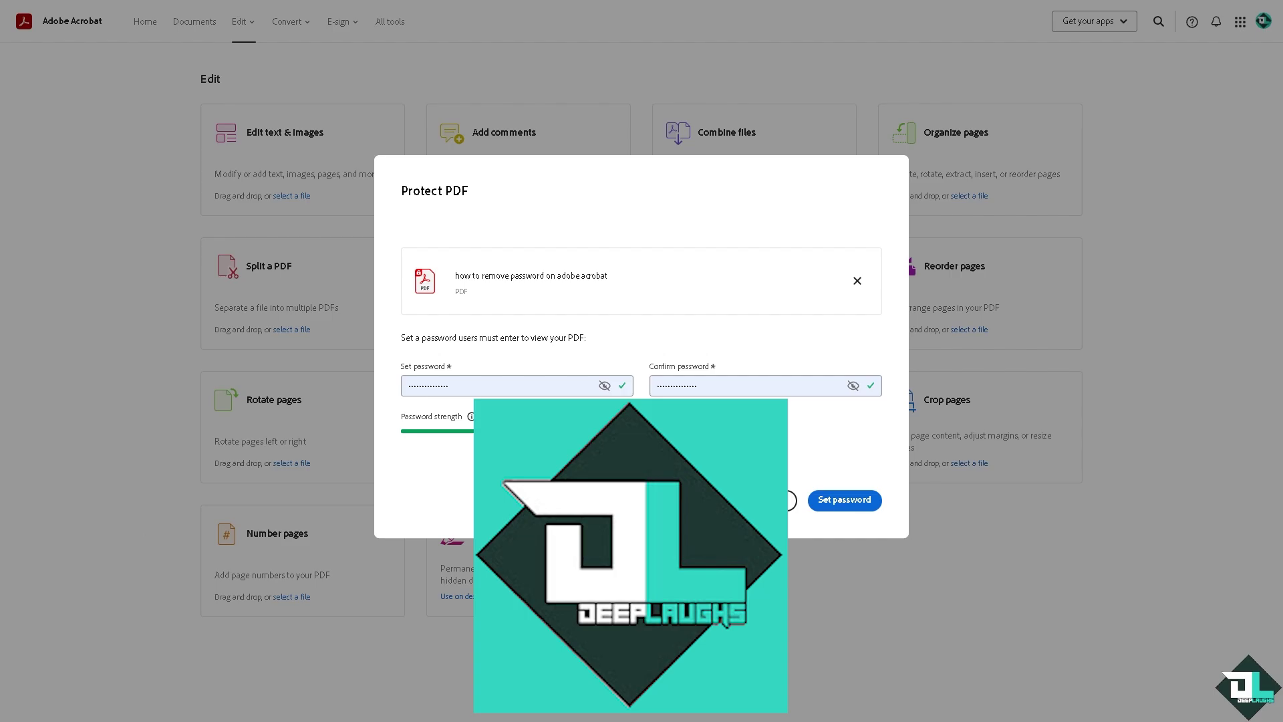
pyautogui.click(868, 504)
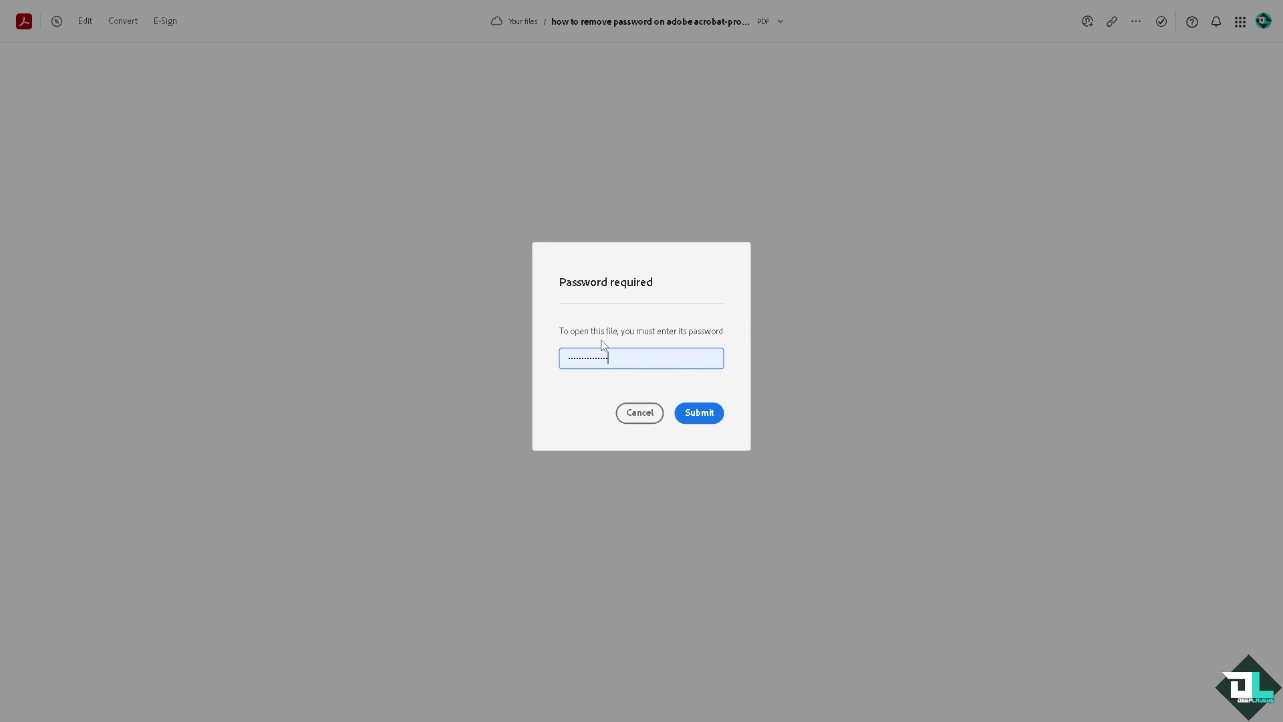
# Submit the password in the Password required dialog to open the protected PDF
pyautogui.click(699, 412)
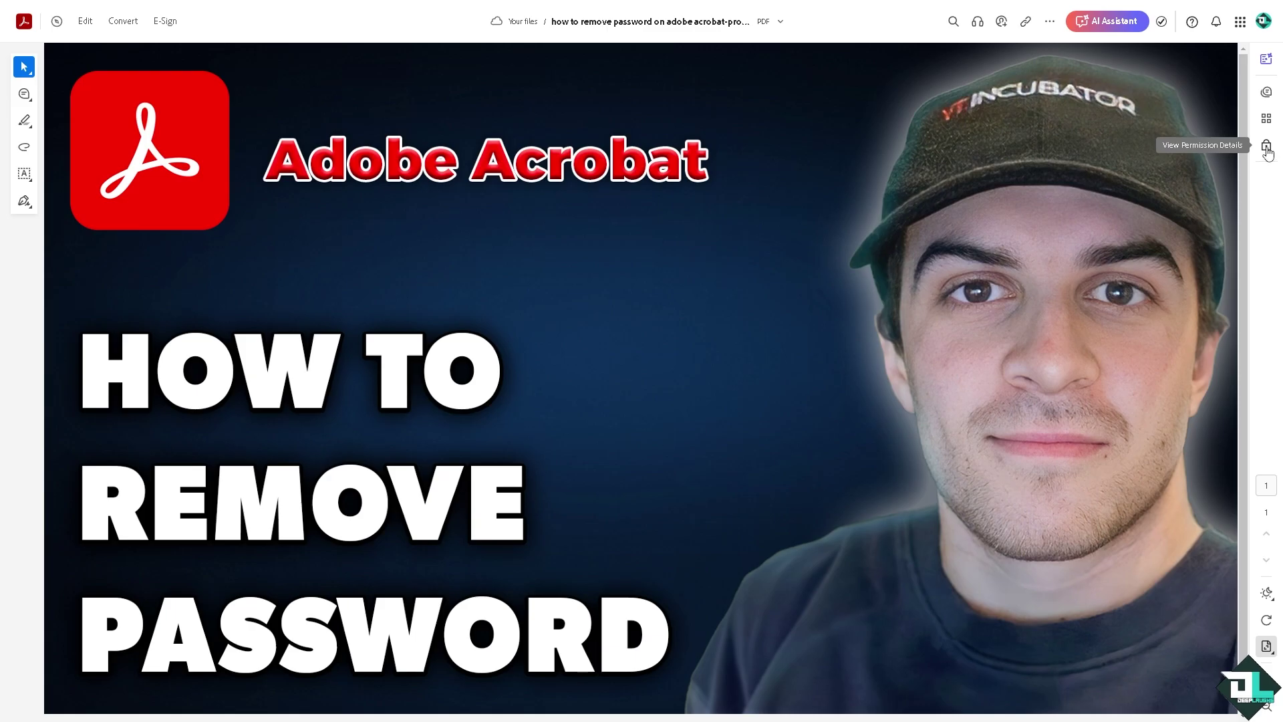
# Review the PDF's permission details plus its Permissions and Description properties, then close them
pyautogui.click(1267, 151)
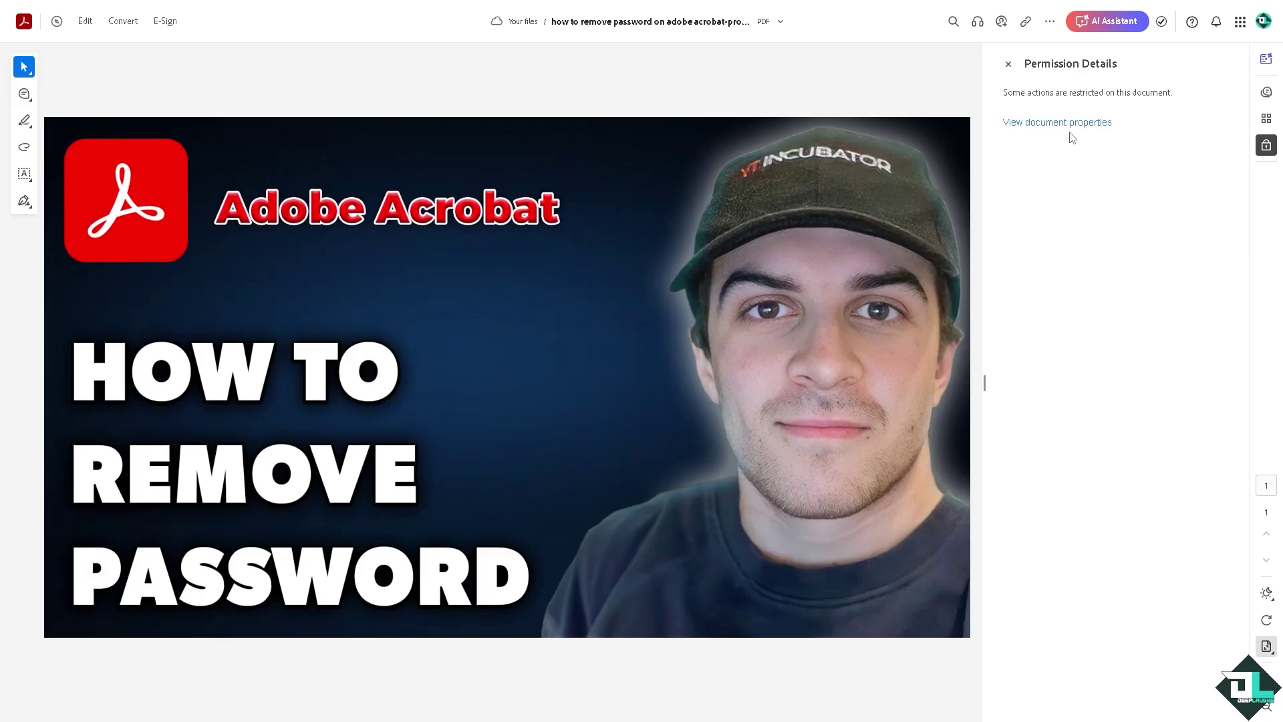
pyautogui.click(1075, 127)
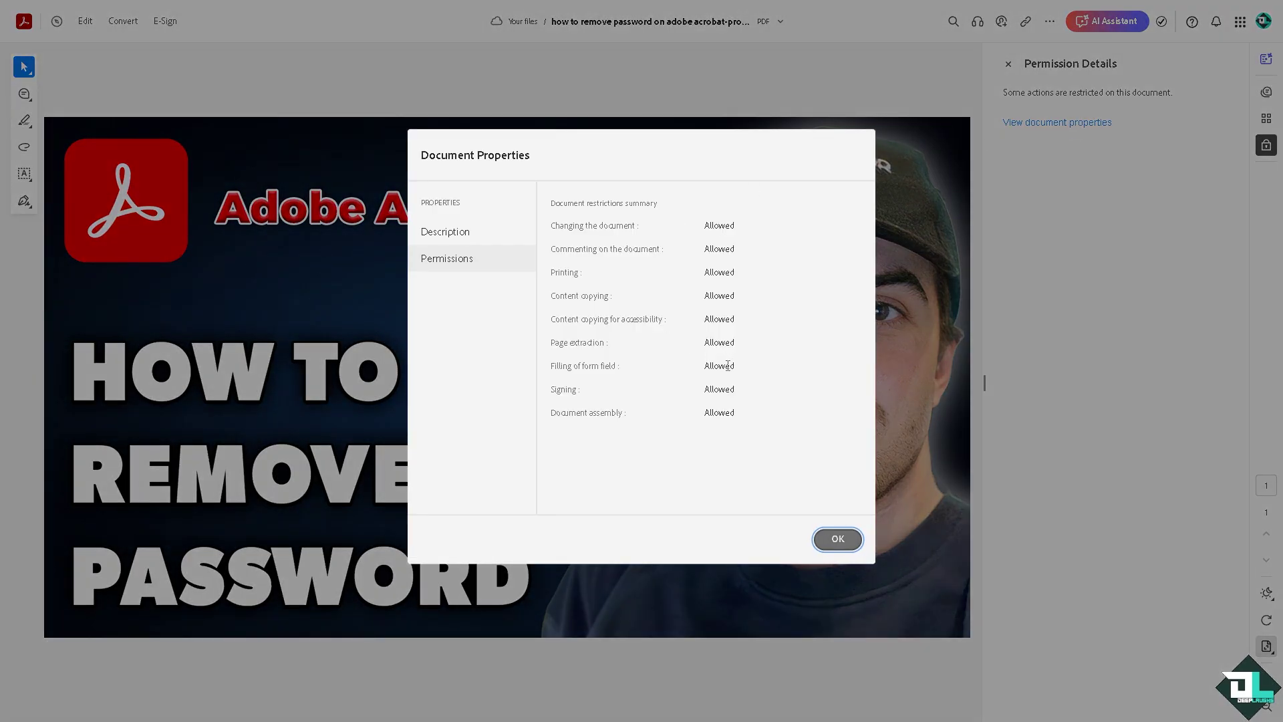
pyautogui.doubleClick(724, 251)
pyautogui.click(724, 251)
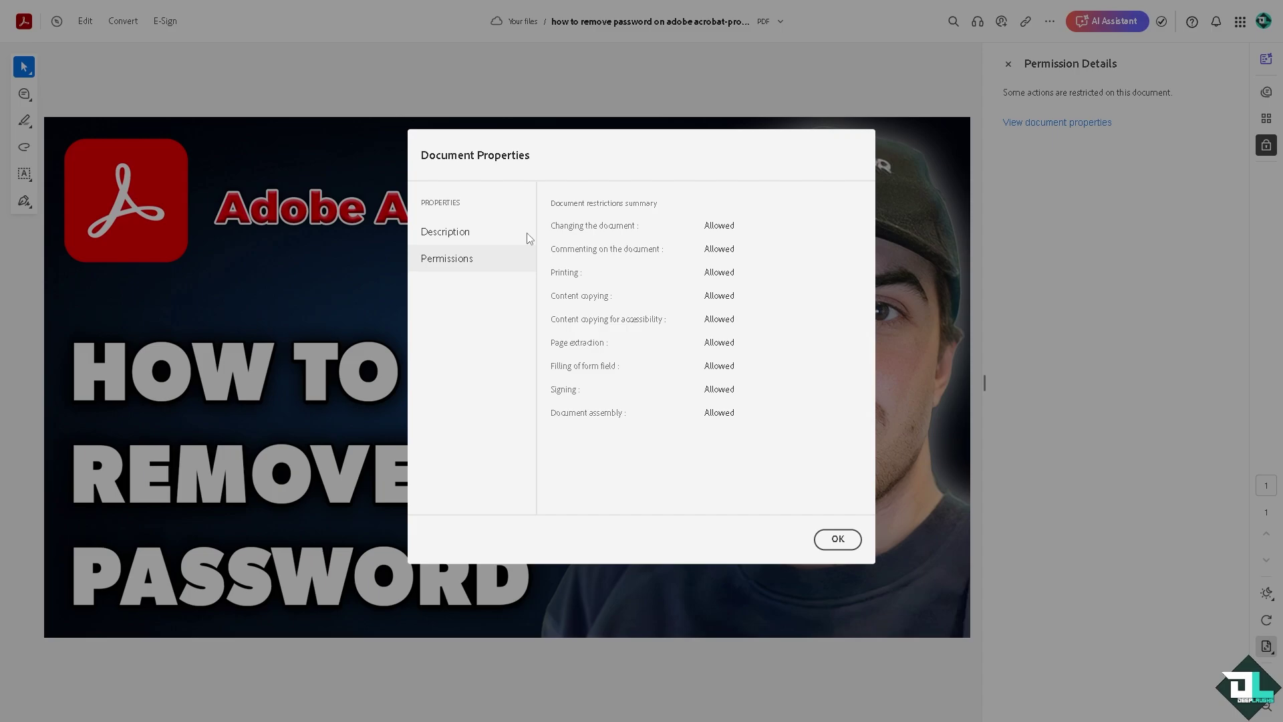
pyautogui.click(464, 232)
pyautogui.scroll(-2, 664, 309)
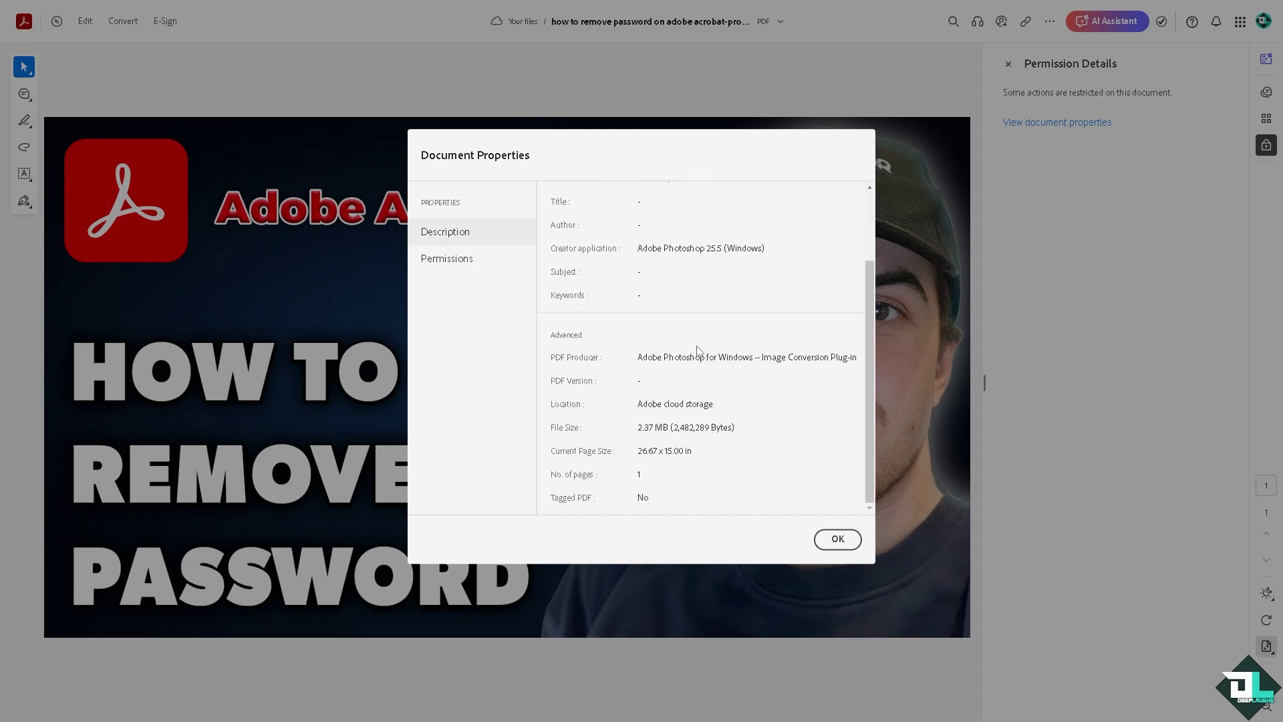
pyautogui.click(835, 540)
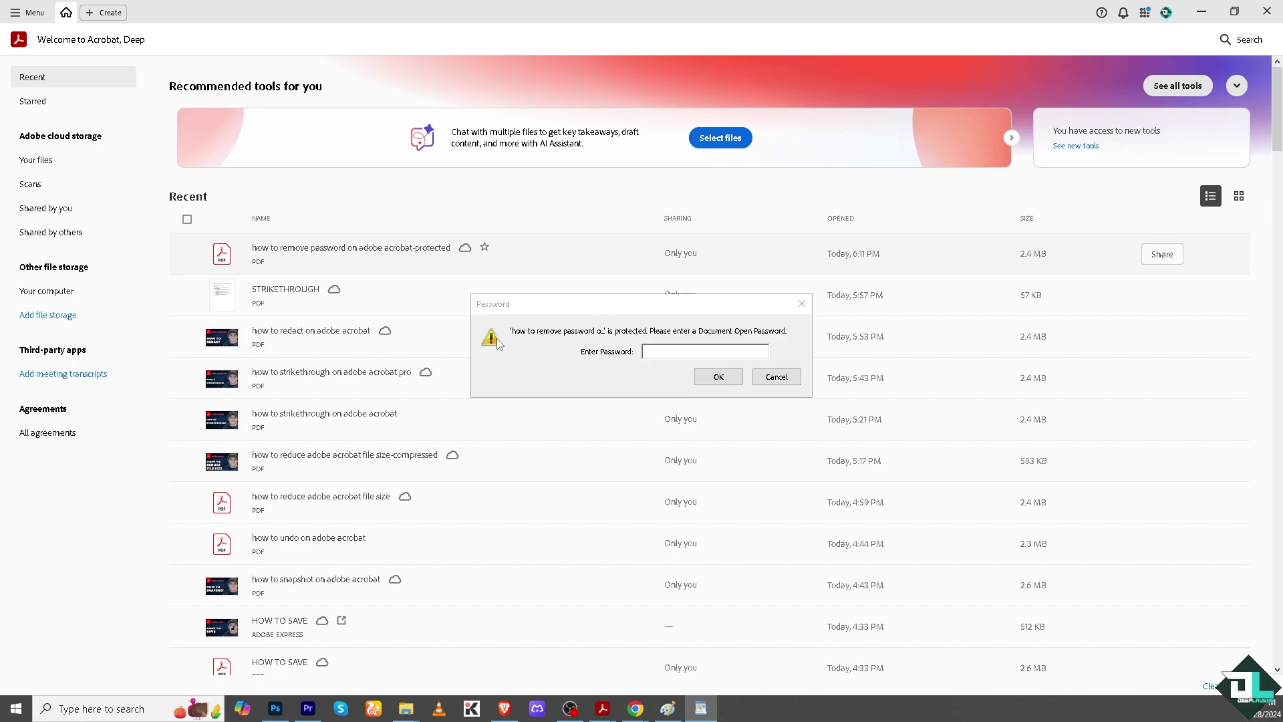
# Paste the document open password and confirm to open the protected PDF
pyautogui.click(658, 351)
pyautogui.hotkey('ctrl', 'v')
pyautogui.click(703, 372)
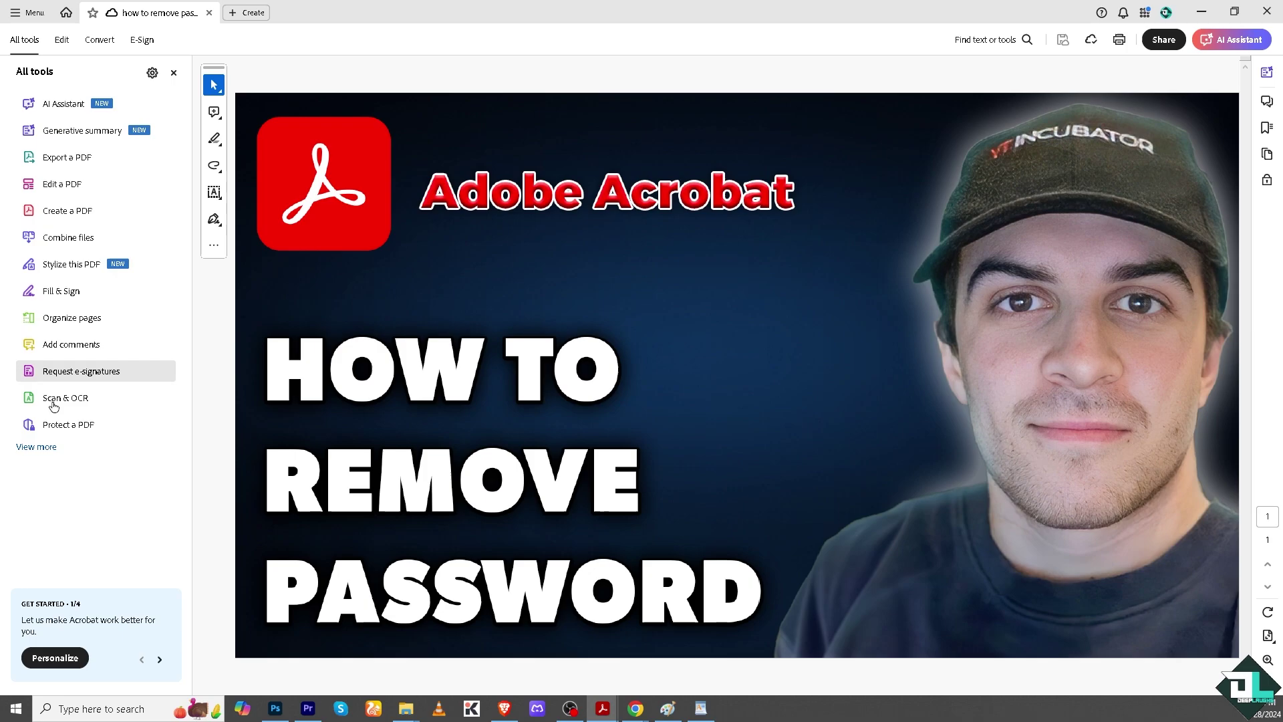
# Expand the tools list and reach Protect Using Password under Menu's Save as other
pyautogui.click(35, 447)
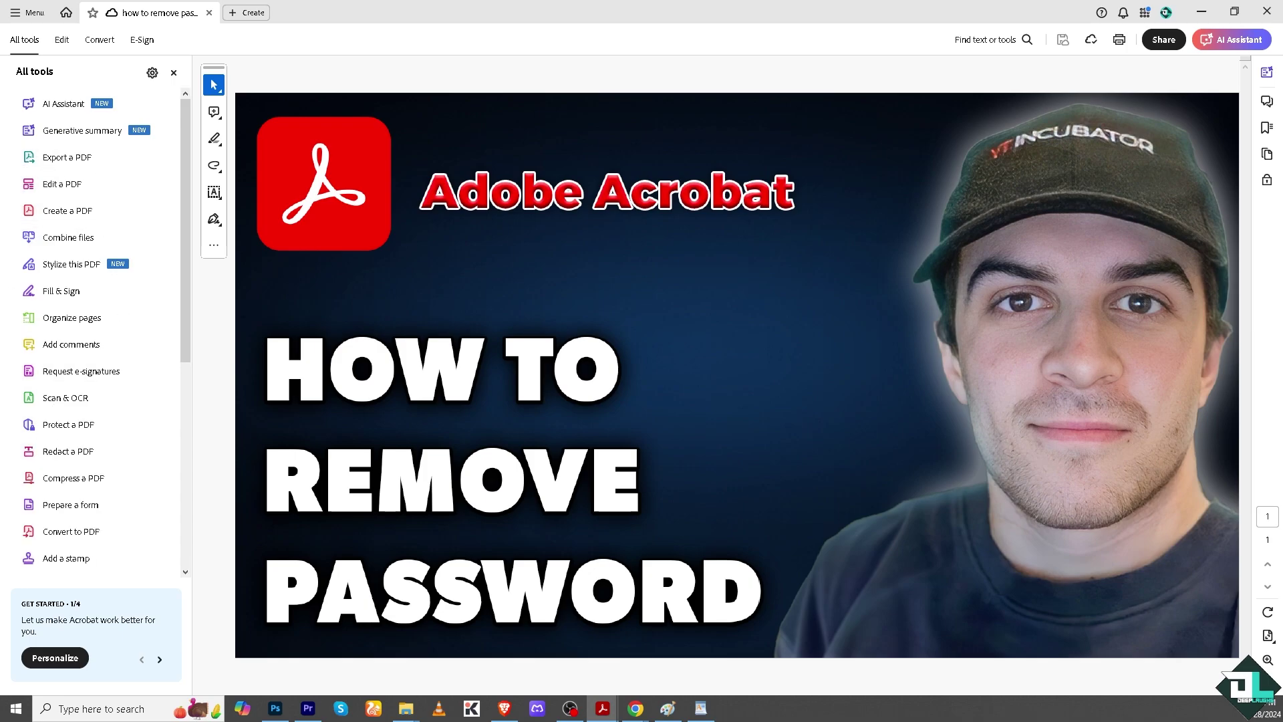
pyautogui.click(27, 13)
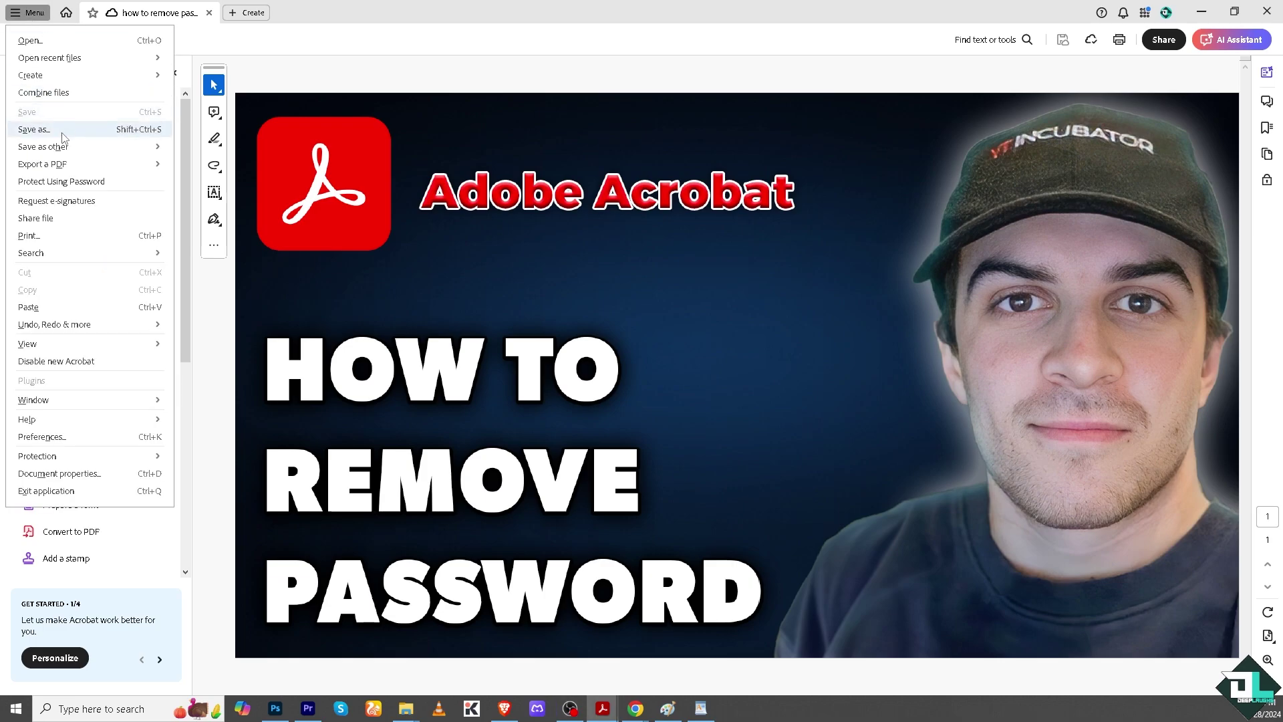
pyautogui.moveTo(75, 147)
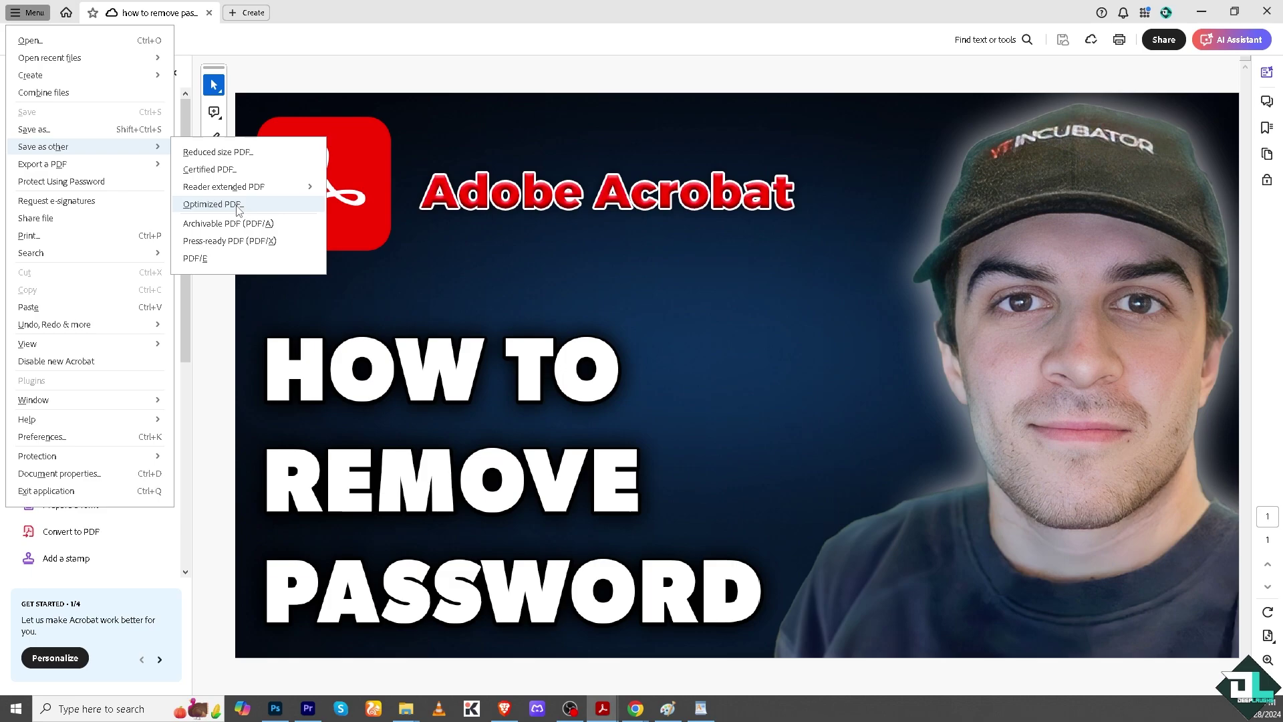
pyautogui.click(107, 181)
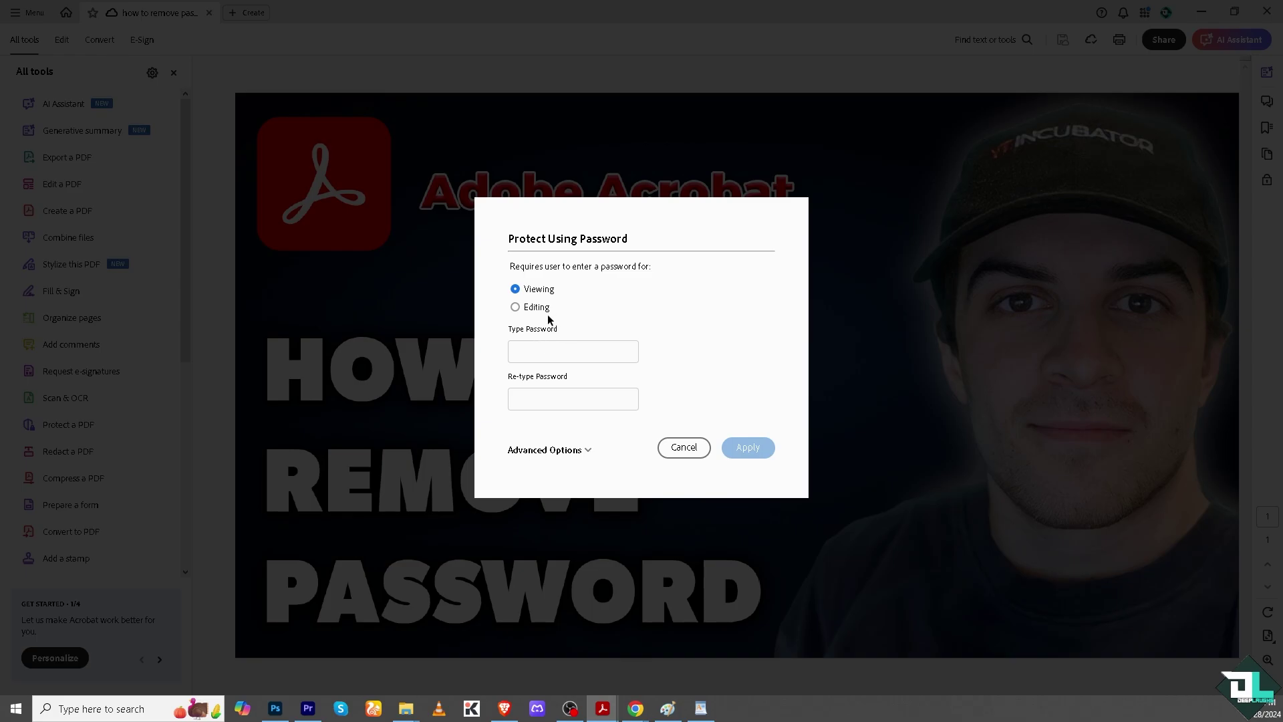
# Glance at Advanced Options, then cancel the Protect Using Password dialog without setting a password
pyautogui.click(573, 453)
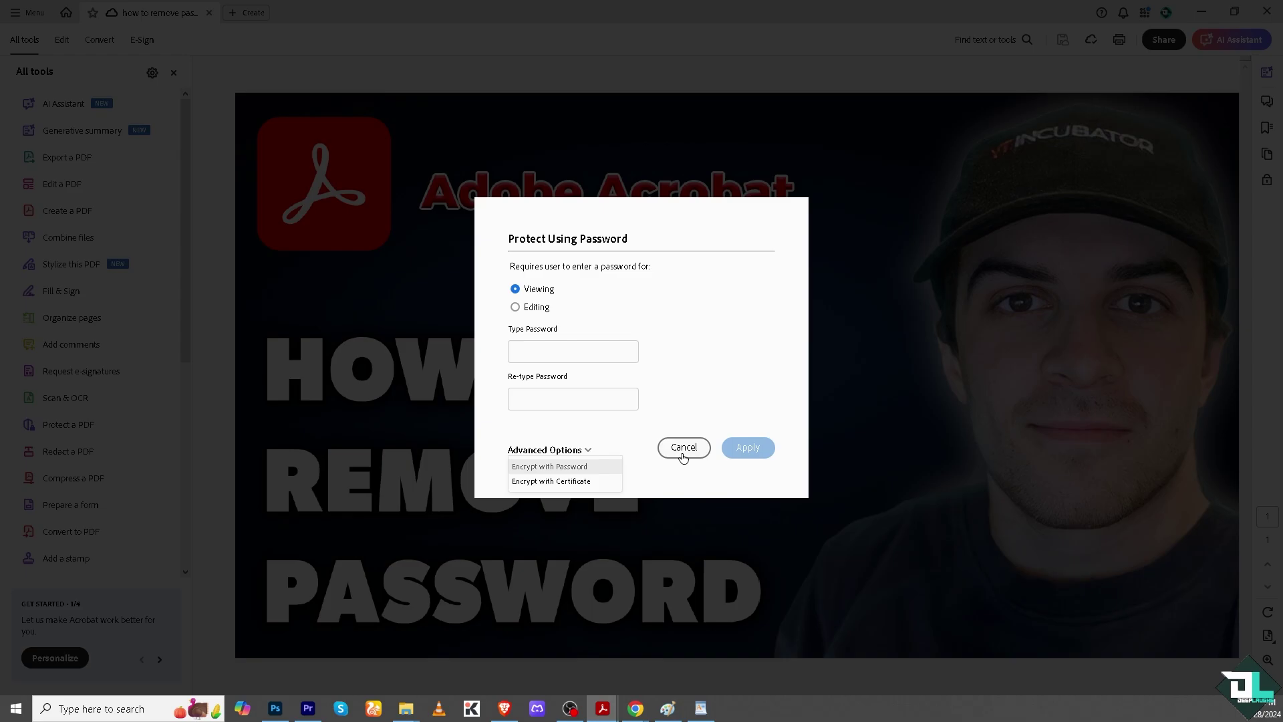
pyautogui.click(684, 449)
pyautogui.click(684, 448)
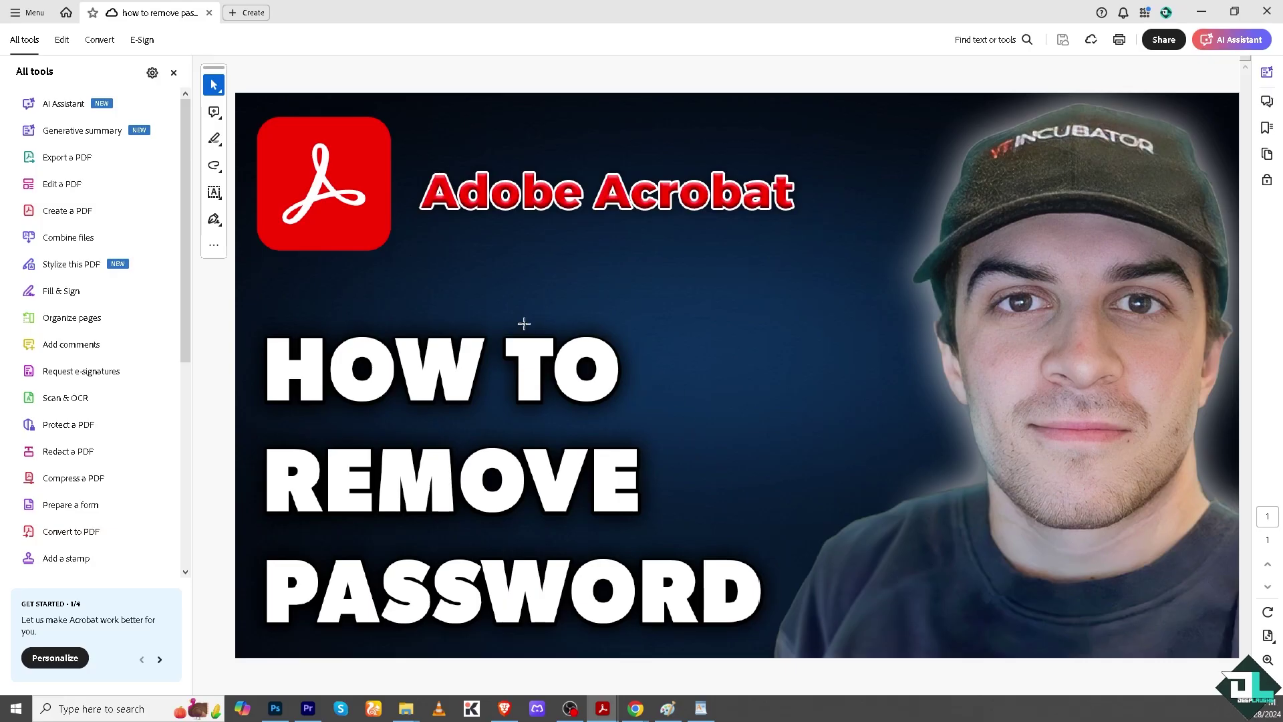